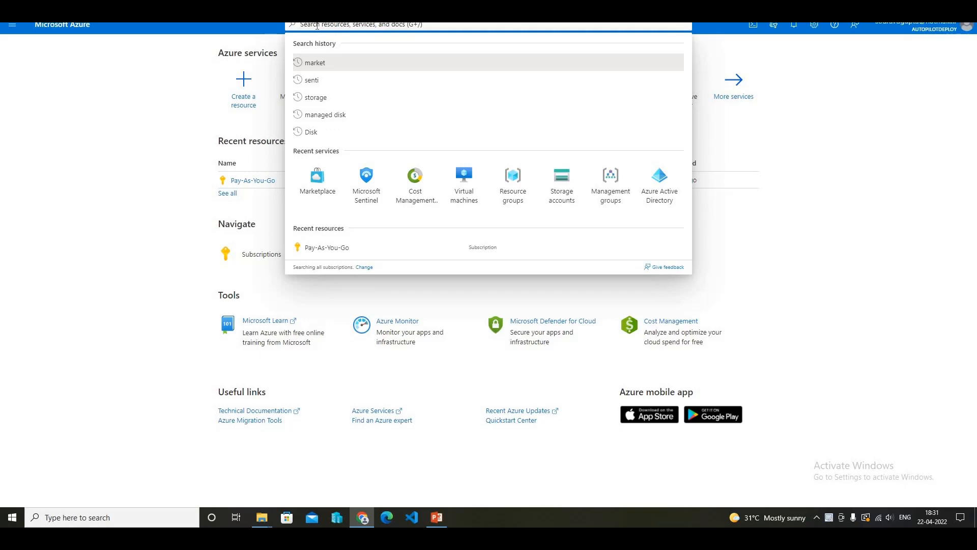
Step: Find the Microsoft Sentinel service, start adding it to a workspace, and open the form for a new Log Analytics workspace
{"action": "type", "text": "microsoft"}
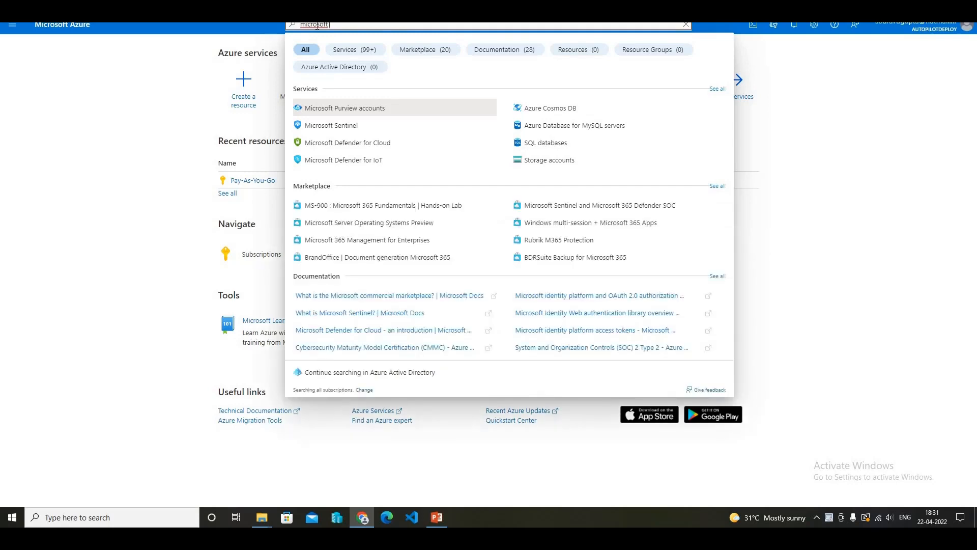
{"action": "type", "text": " sent"}
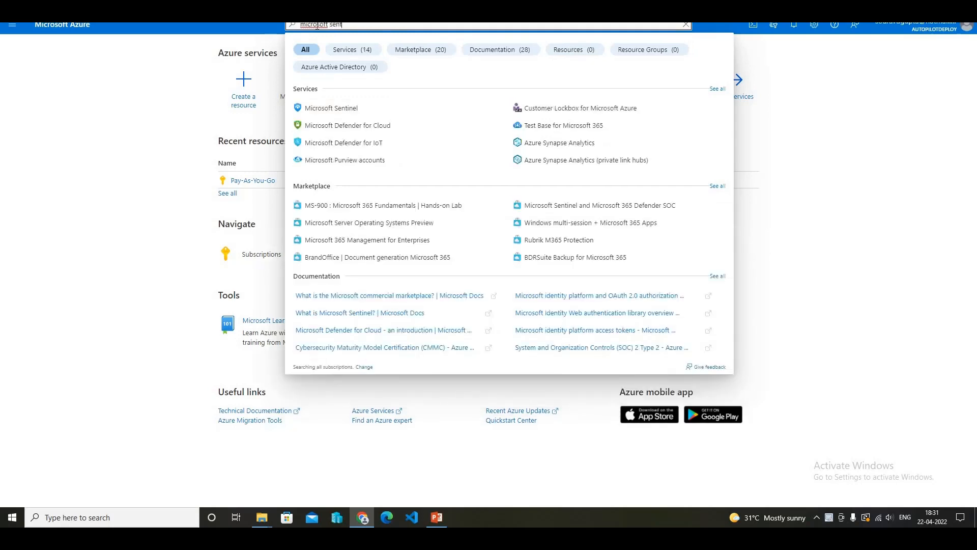
{"action": "type", "text": "i"}
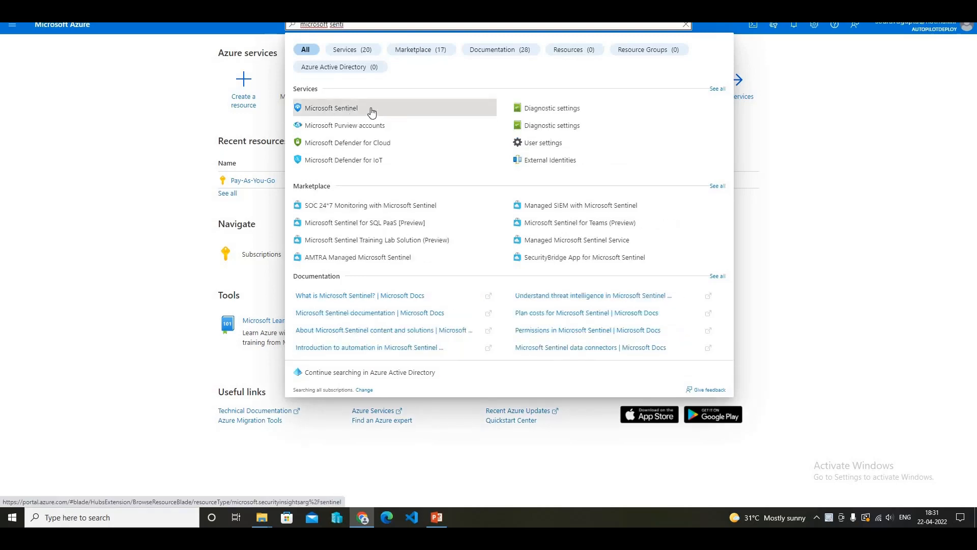
{"action": "left_click", "coordinate": [370, 109]}
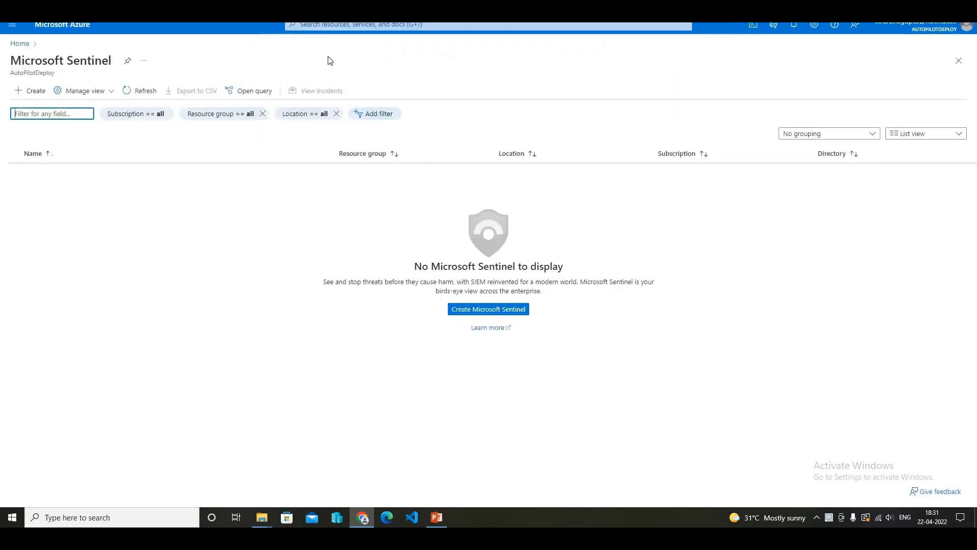
{"action": "left_click", "coordinate": [31, 93]}
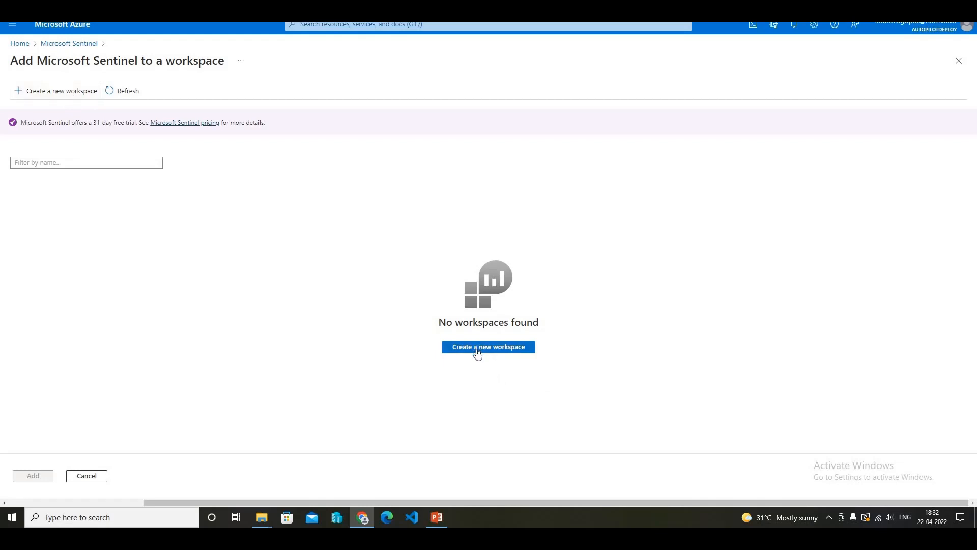
{"action": "left_click", "coordinate": [76, 92]}
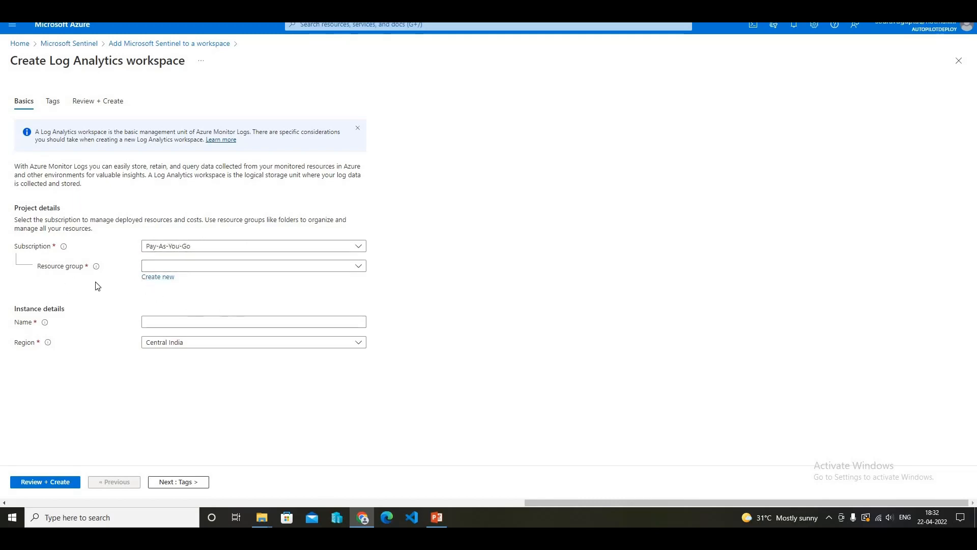
Step: Create a new resource group named sentinel-demo-lab for the Log Analytics workspace
{"action": "left_click", "coordinate": [162, 281]}
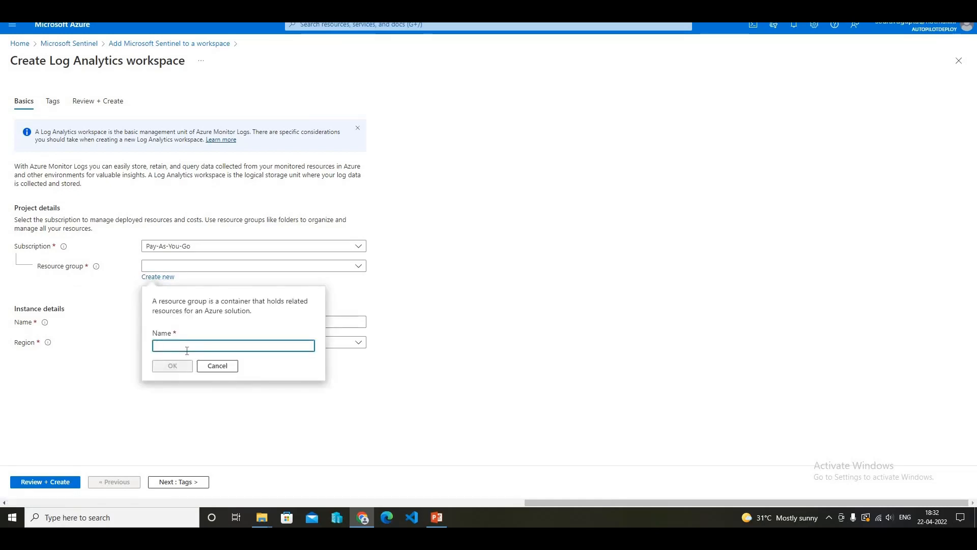
{"action": "type", "text": "se"}
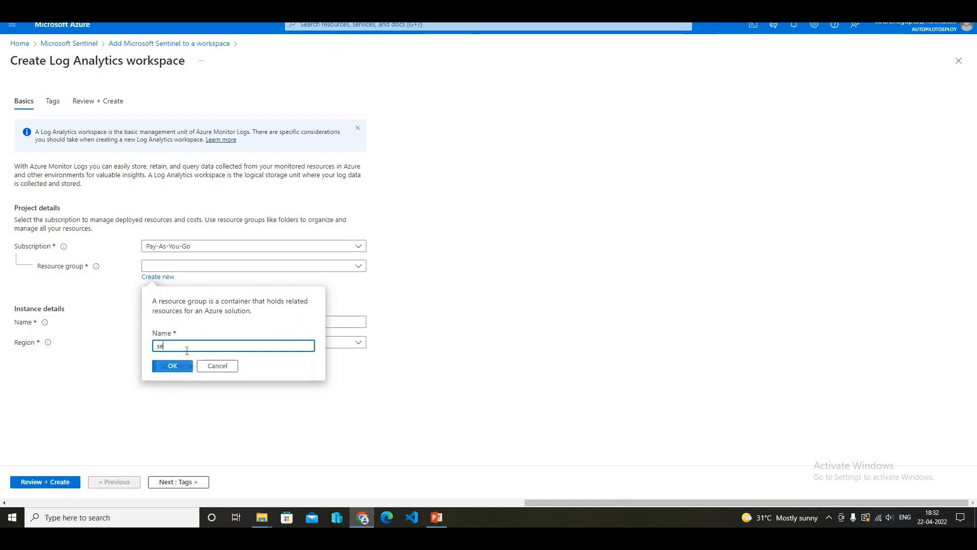
{"action": "type", "text": "ntinel-"}
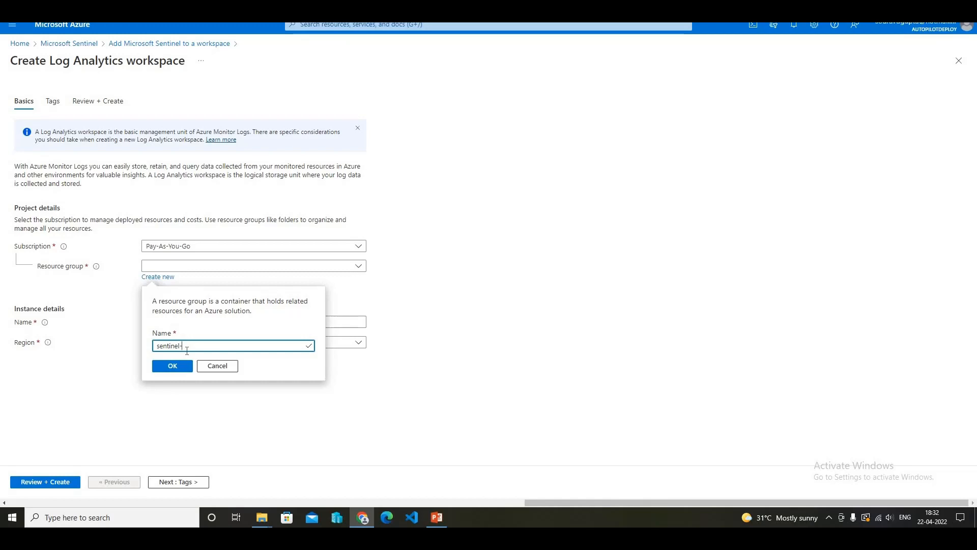
{"action": "type", "text": "demo-lab"}
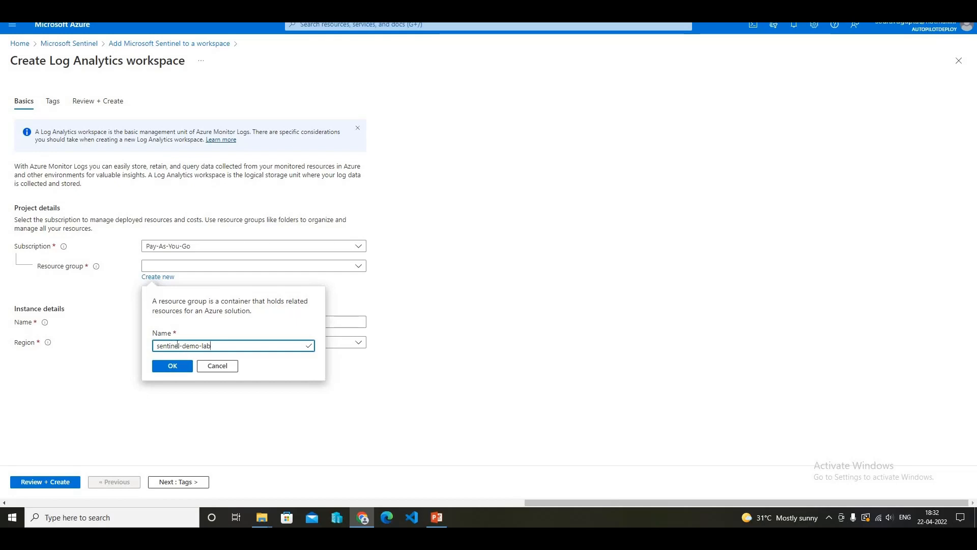
{"action": "left_click", "coordinate": [179, 369]}
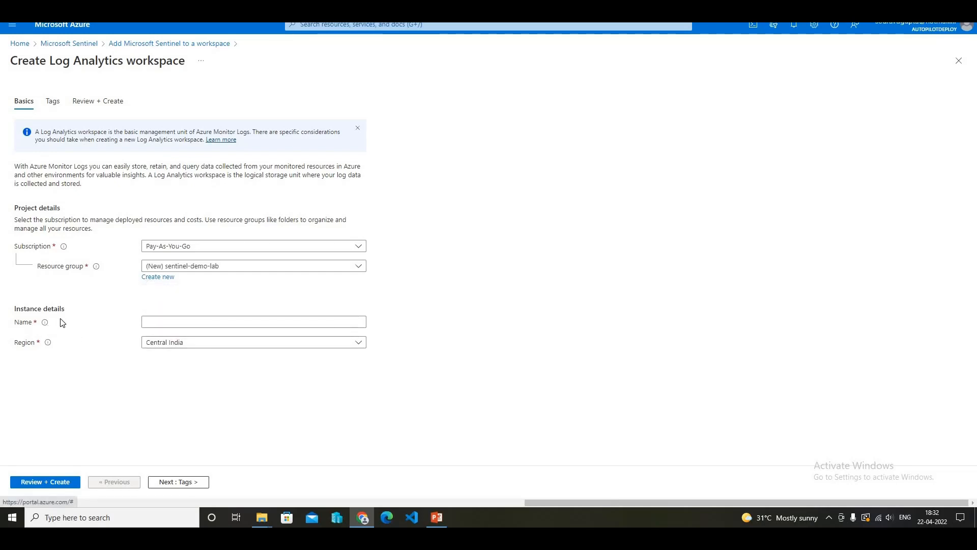
Step: Name the Log Analytics workspace sentinel-demo-lab-bng
{"action": "left_click", "coordinate": [182, 321]}
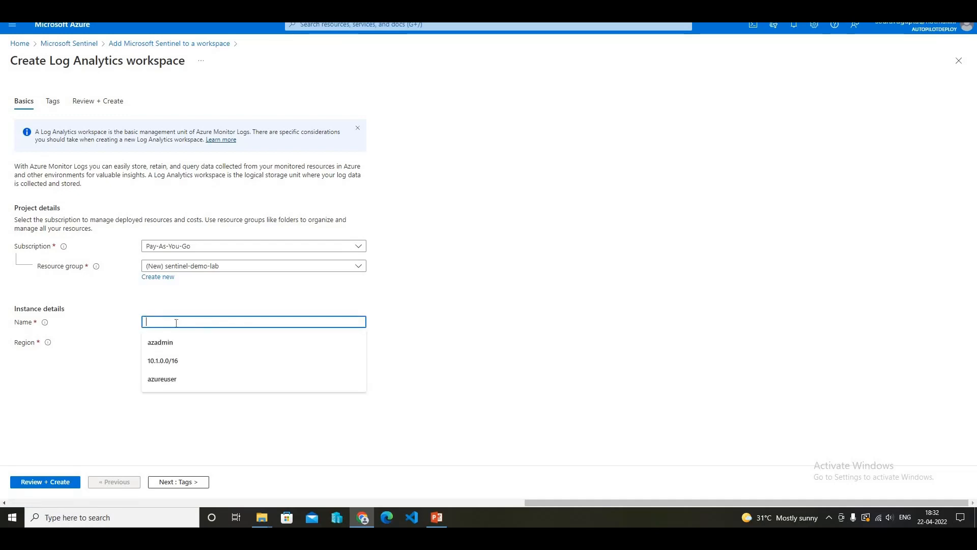
{"action": "type", "text": "sentinel-d"}
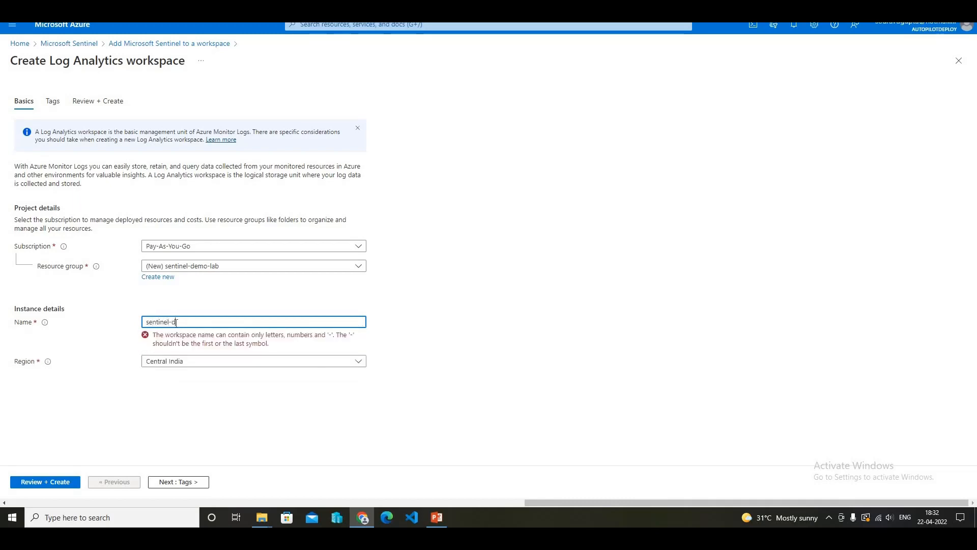
{"action": "type", "text": "emo-lab"}
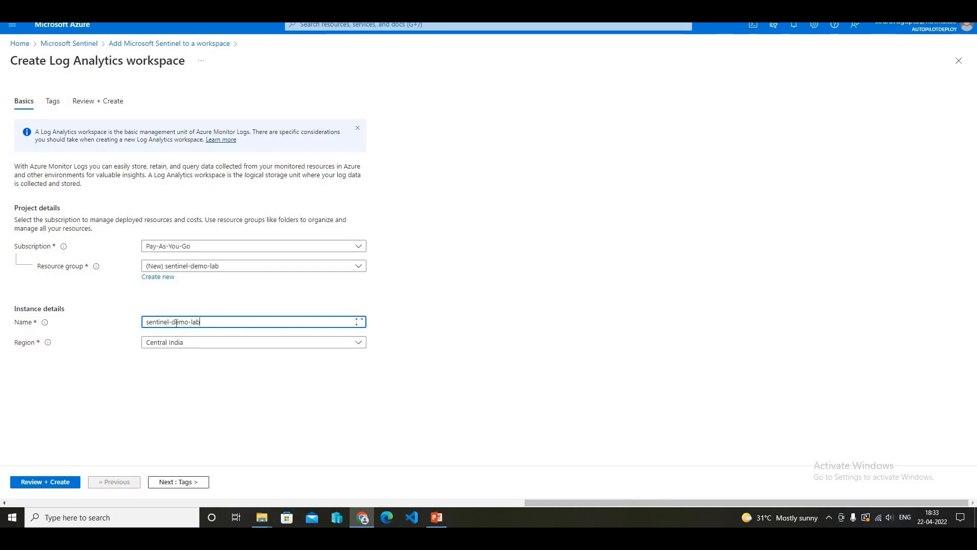
{"action": "type", "text": "-"}
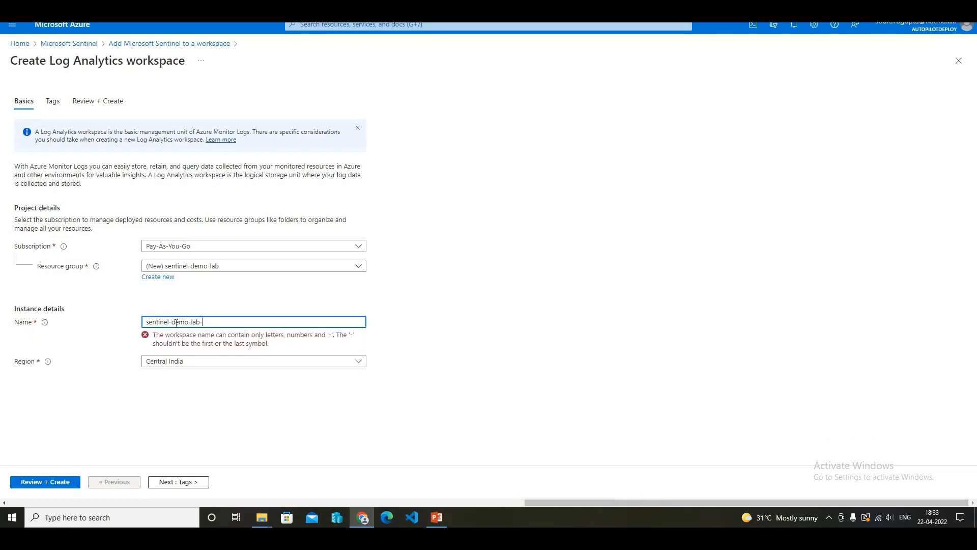
{"action": "type", "text": "bng"}
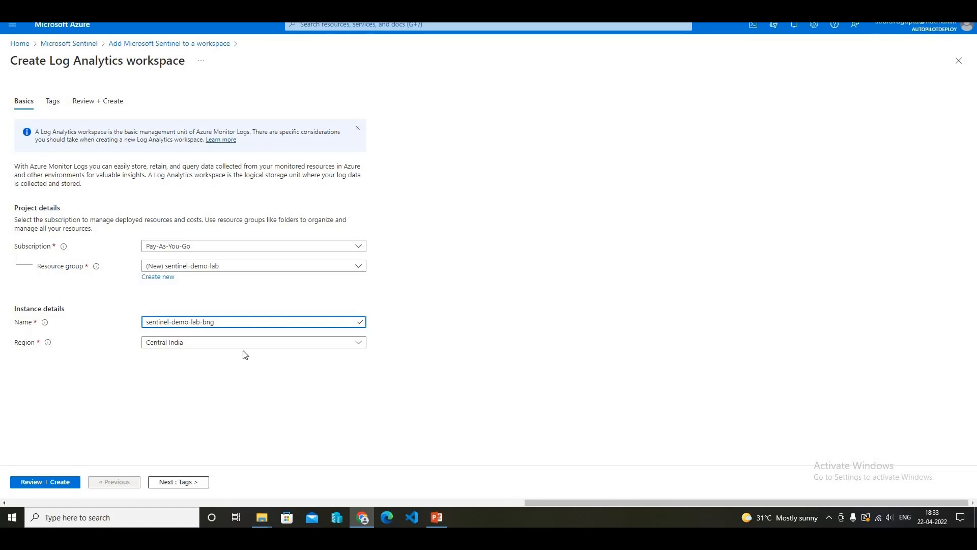
Step: Set the workspace region to East US, then review and create the Log Analytics workspace
{"action": "left_click", "coordinate": [355, 341]}
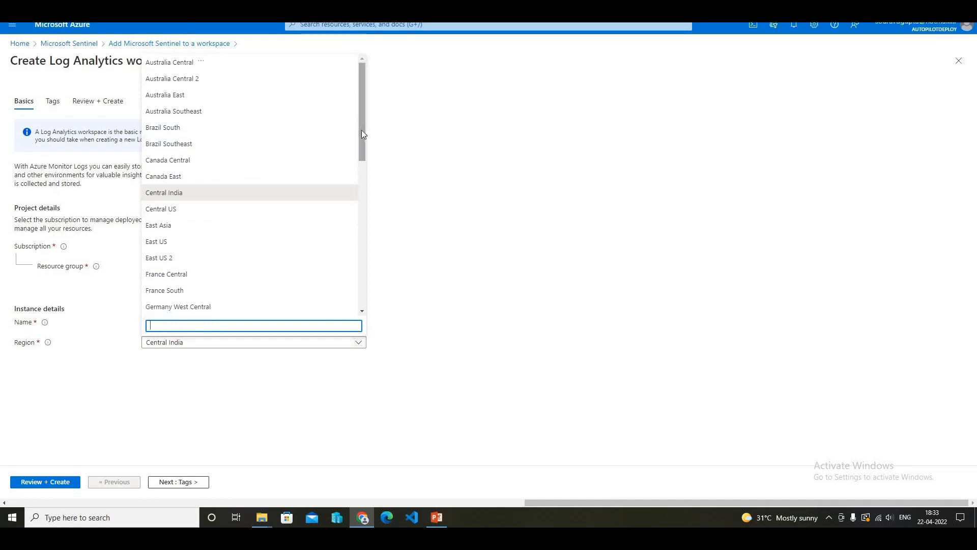
{"action": "left_click_drag", "start_coordinate": [362, 130], "coordinate": [359, 153]}
{"action": "left_click", "coordinate": [208, 182]}
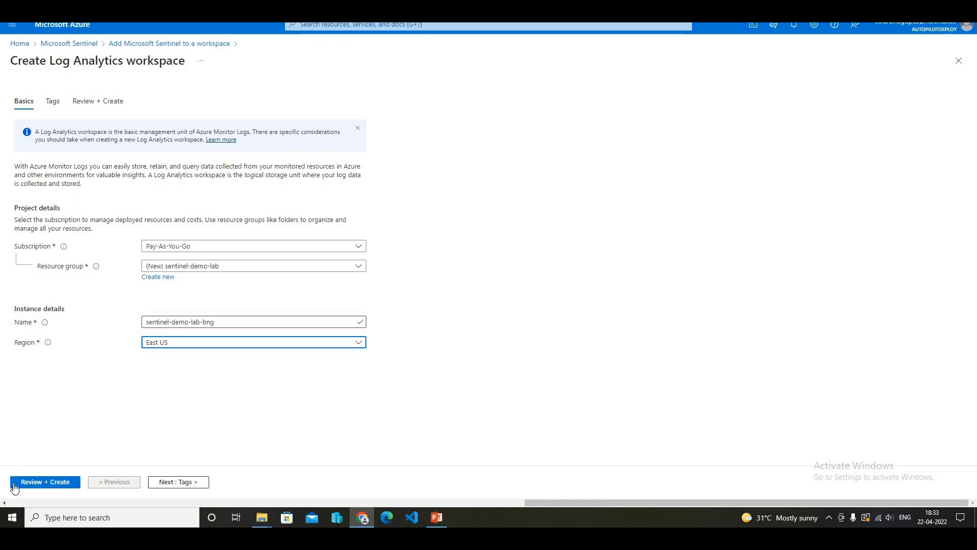
{"action": "left_click", "coordinate": [59, 482]}
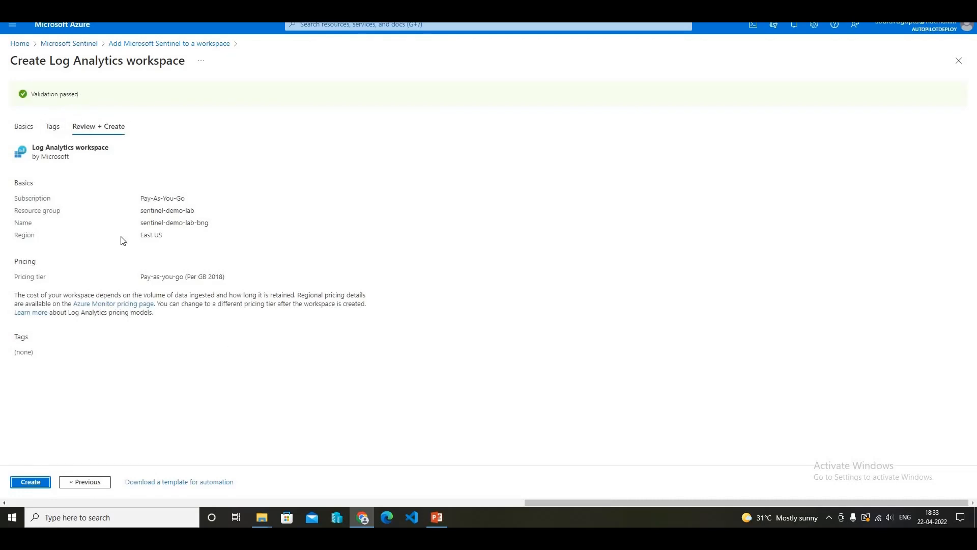
{"action": "left_click", "coordinate": [34, 483]}
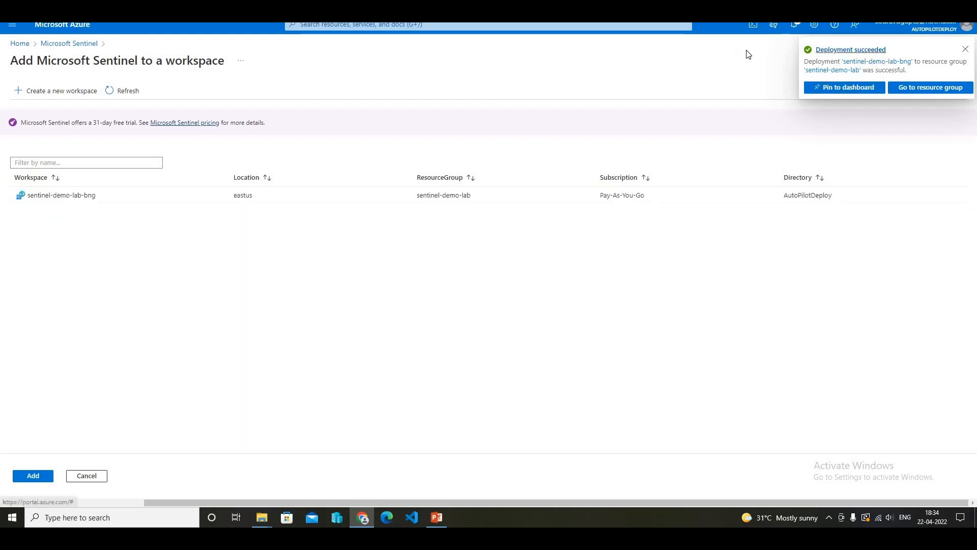
Step: Add Microsoft Sentinel to the sentinel-demo-lab-bng workspace and dismiss the free trial notice
{"action": "left_click", "coordinate": [132, 196]}
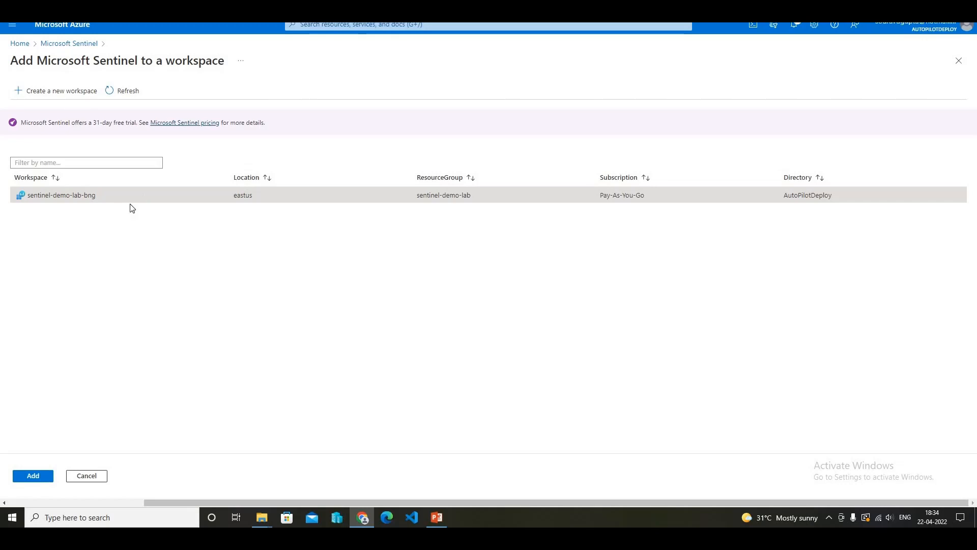
{"action": "left_click", "coordinate": [33, 477]}
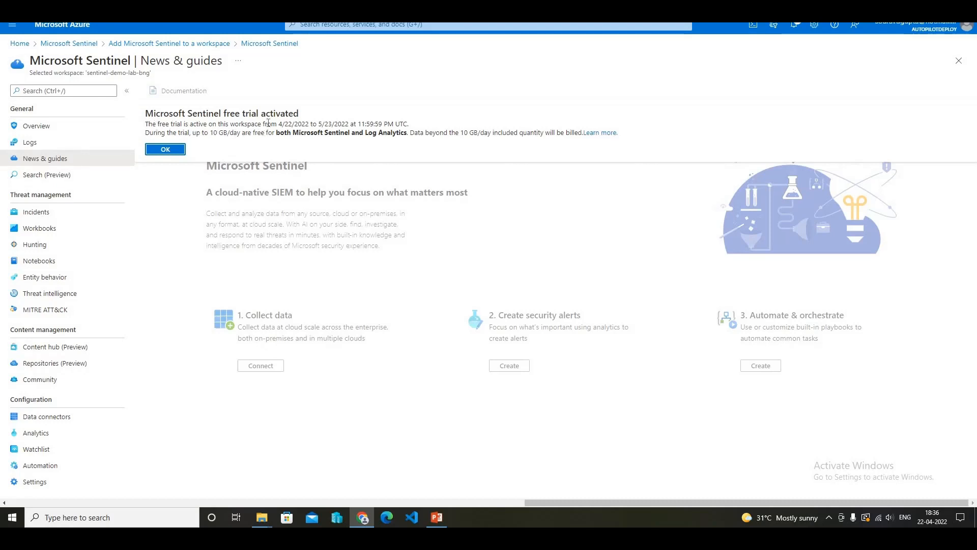
{"action": "left_click_drag", "start_coordinate": [279, 124], "coordinate": [322, 122]}
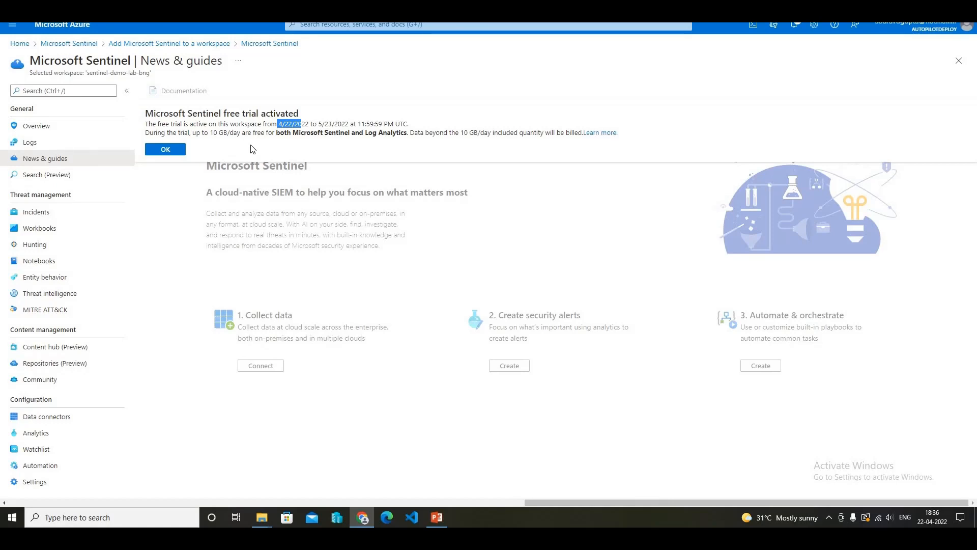
{"action": "left_click", "coordinate": [165, 150]}
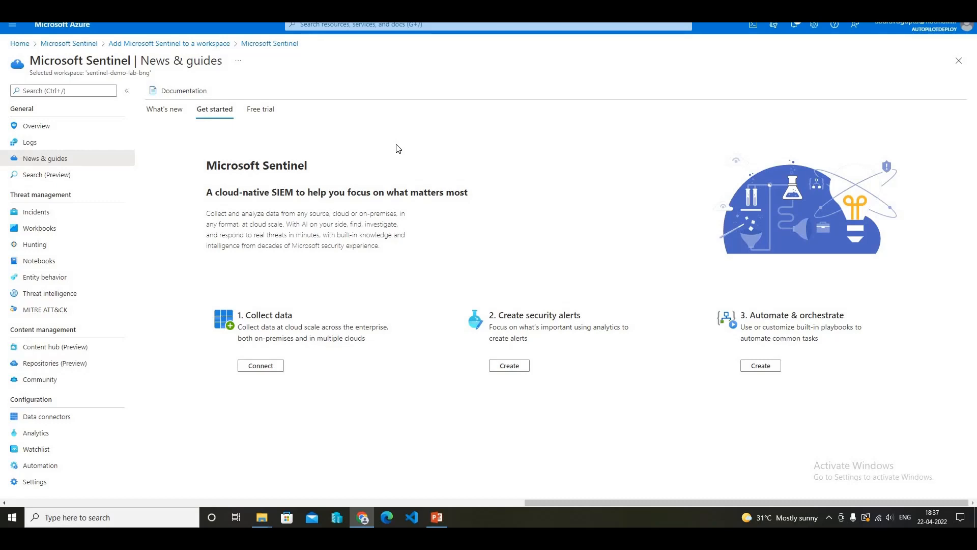
Step: Search the Azure Marketplace for "training lab" and choose the Microsoft Sentinel Training Lab Solution (Preview) suggestion
{"action": "left_click", "coordinate": [400, 25]}
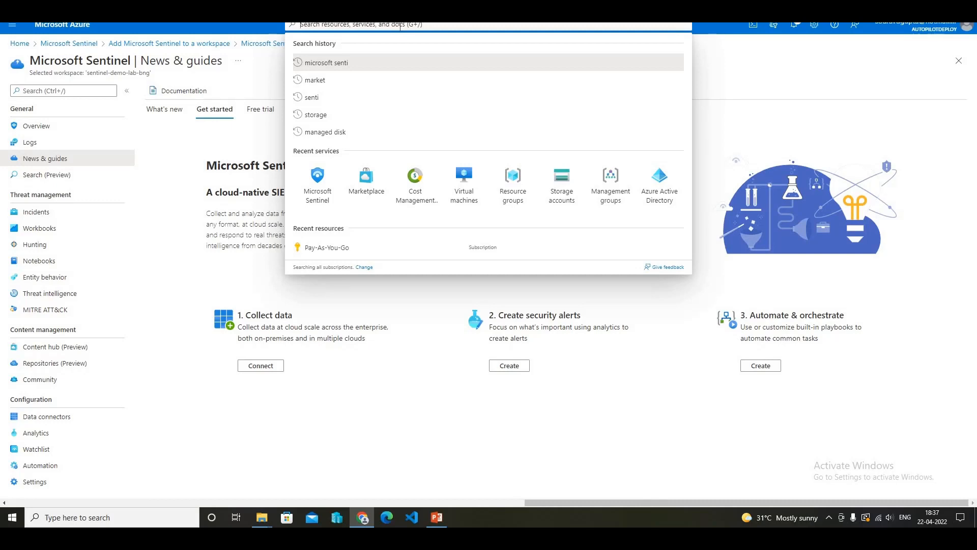
{"action": "left_click", "coordinate": [364, 192]}
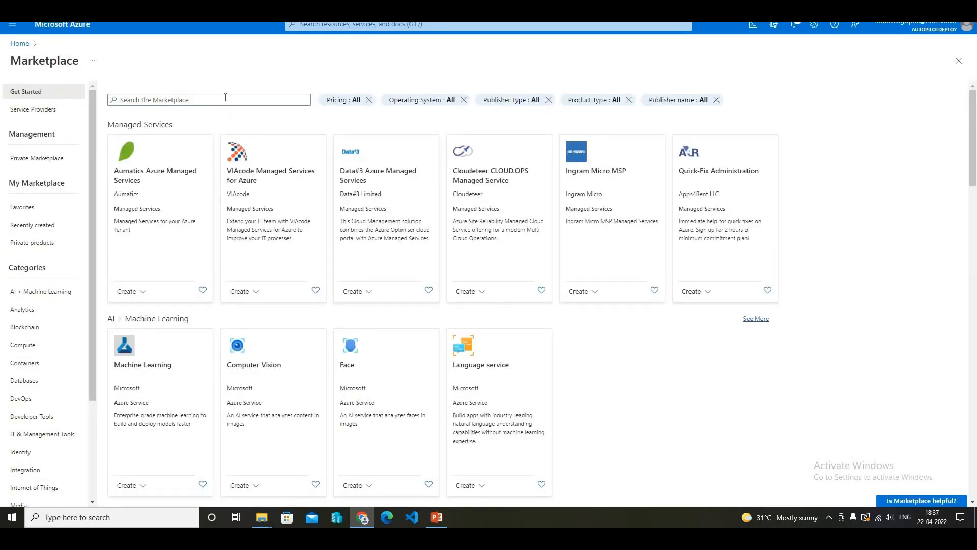
{"action": "left_click", "coordinate": [225, 99]}
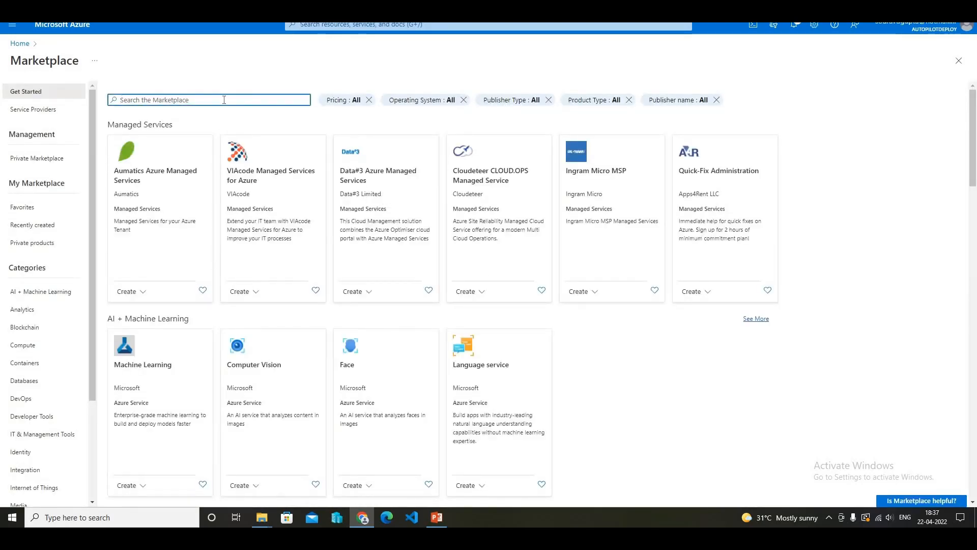
{"action": "type", "text": "trai"}
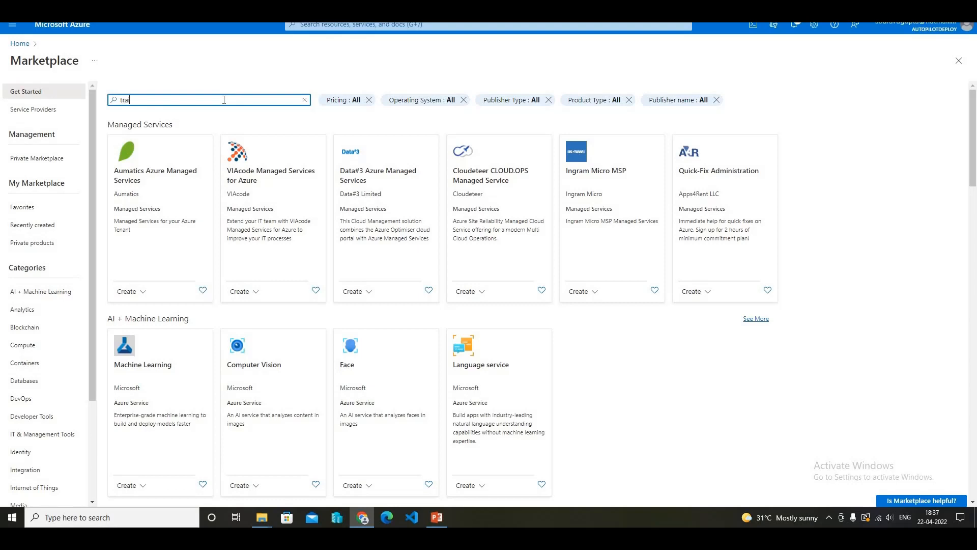
{"action": "type", "text": "ning"}
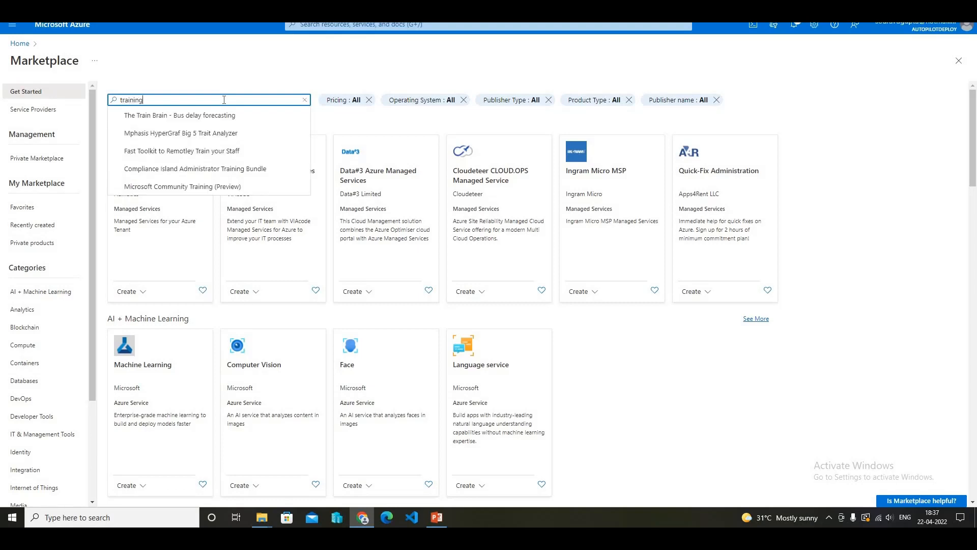
{"action": "type", "text": " la"}
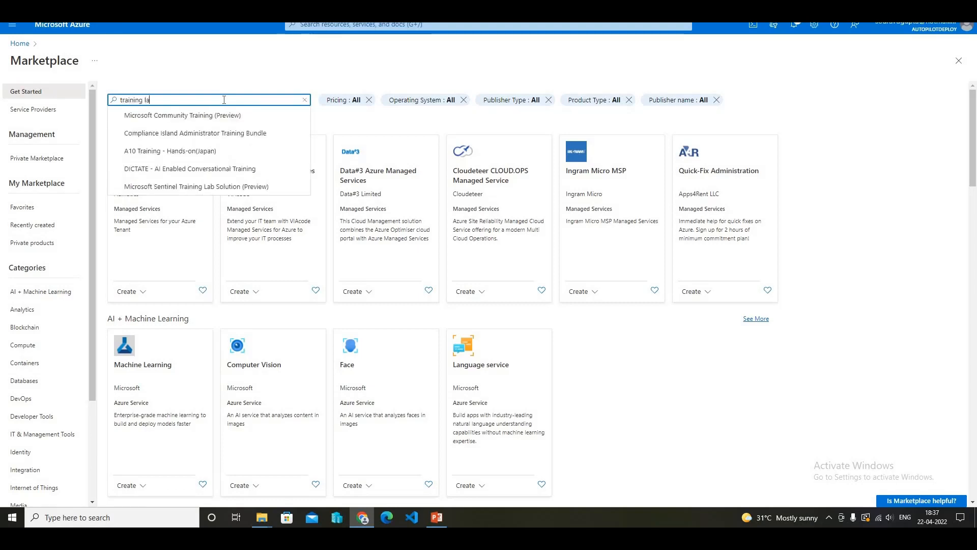
{"action": "type", "text": "b"}
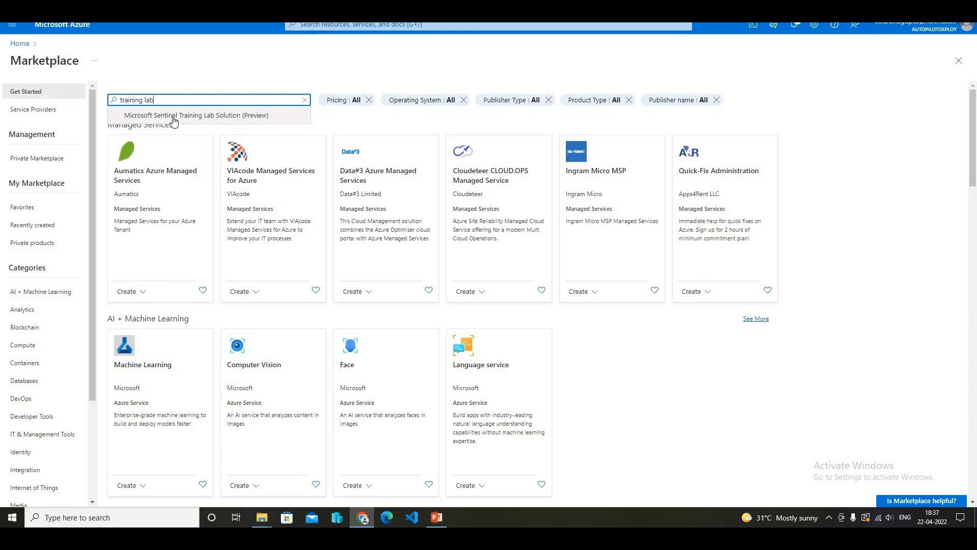
{"action": "left_click", "coordinate": [245, 116]}
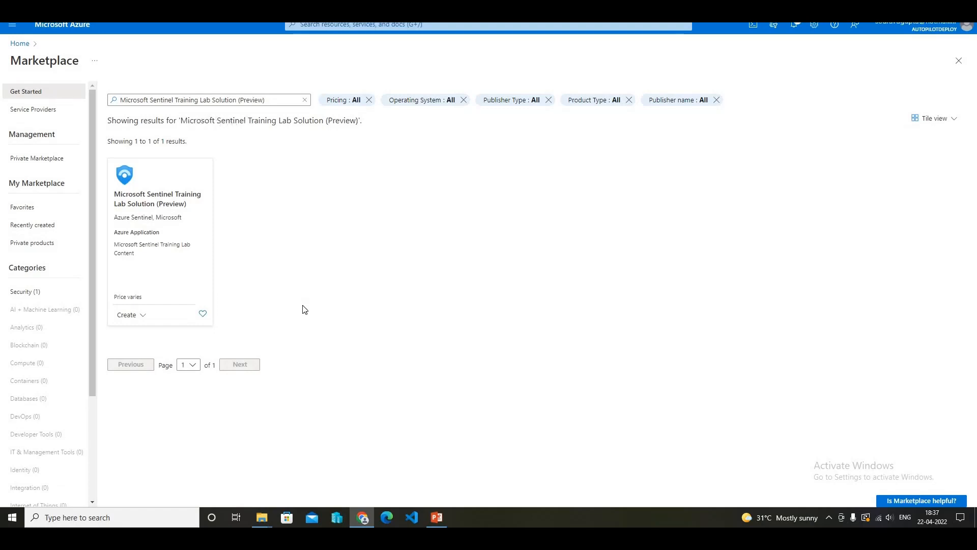
Step: Start creating the Microsoft Sentinel Training Lab Solution (Preview) and assign it to the existing sentinel-demo-lab resource group
{"action": "left_click", "coordinate": [136, 318]}
{"action": "left_click", "coordinate": [156, 334]}
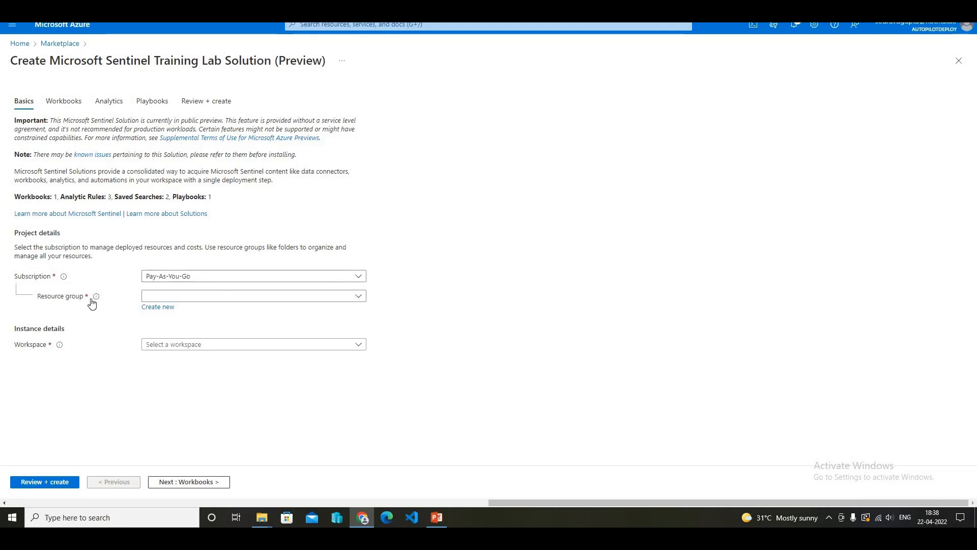
{"action": "left_click", "coordinate": [357, 296]}
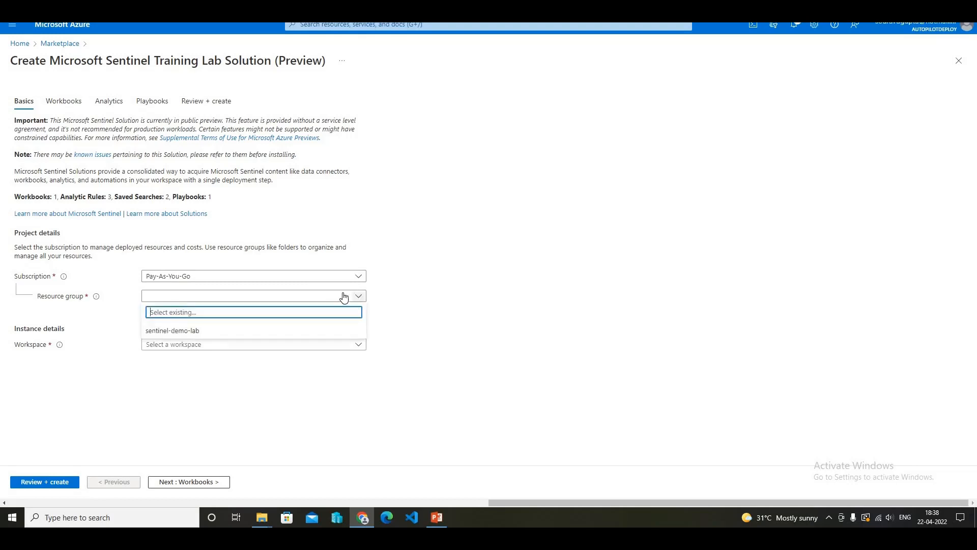
{"action": "left_click", "coordinate": [206, 332]}
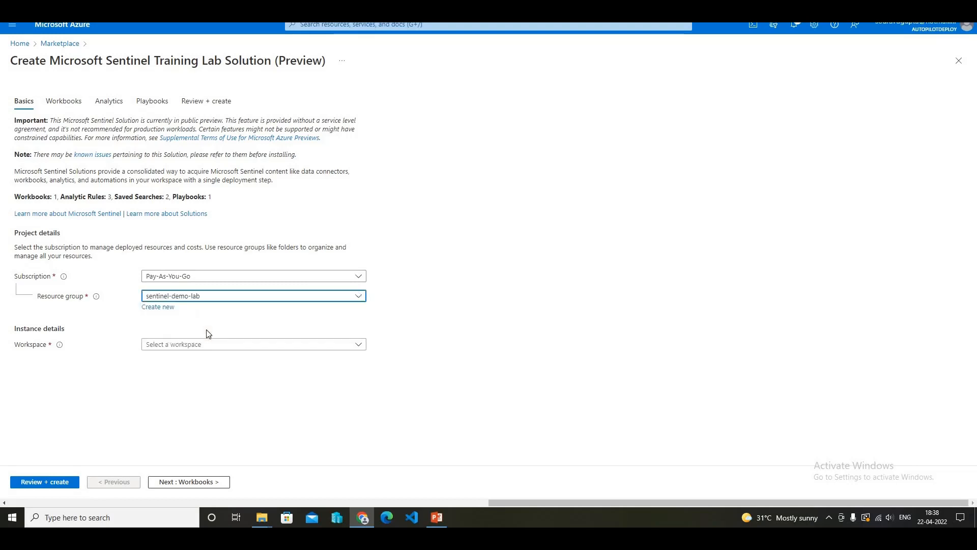
Step: Select the sentinel-demo-lab-bng workspace for the training lab solution and look through its workbook, analytics and playbook settings
{"action": "left_click", "coordinate": [359, 346]}
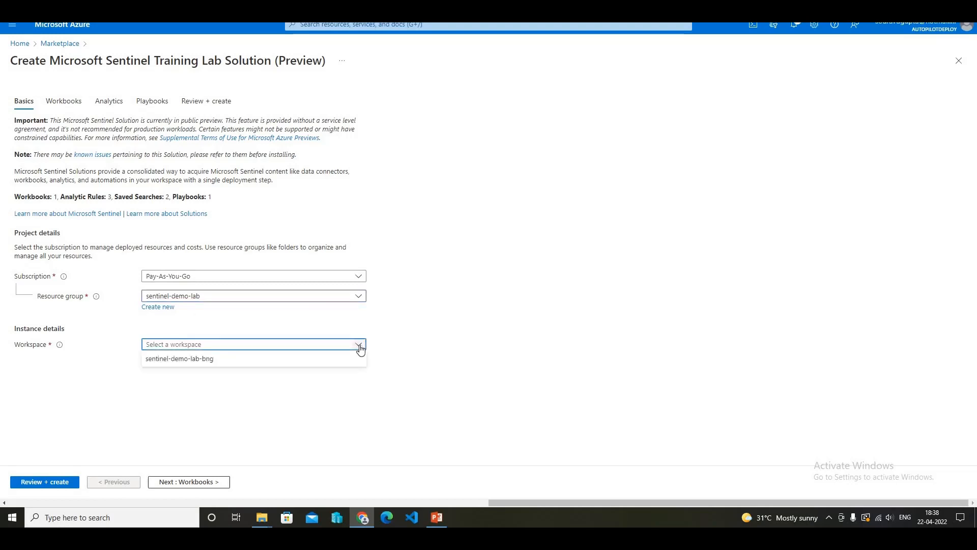
{"action": "left_click", "coordinate": [217, 361]}
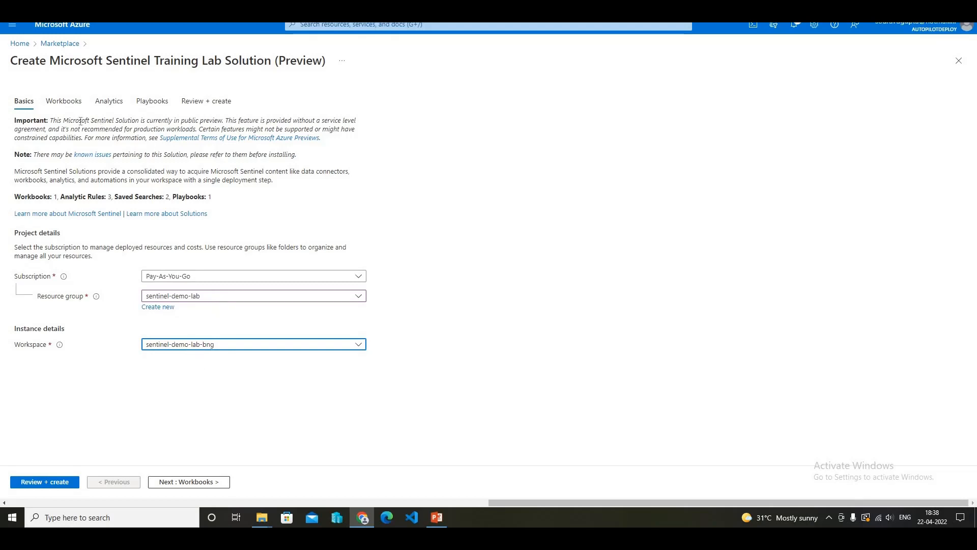
{"action": "left_click", "coordinate": [64, 104]}
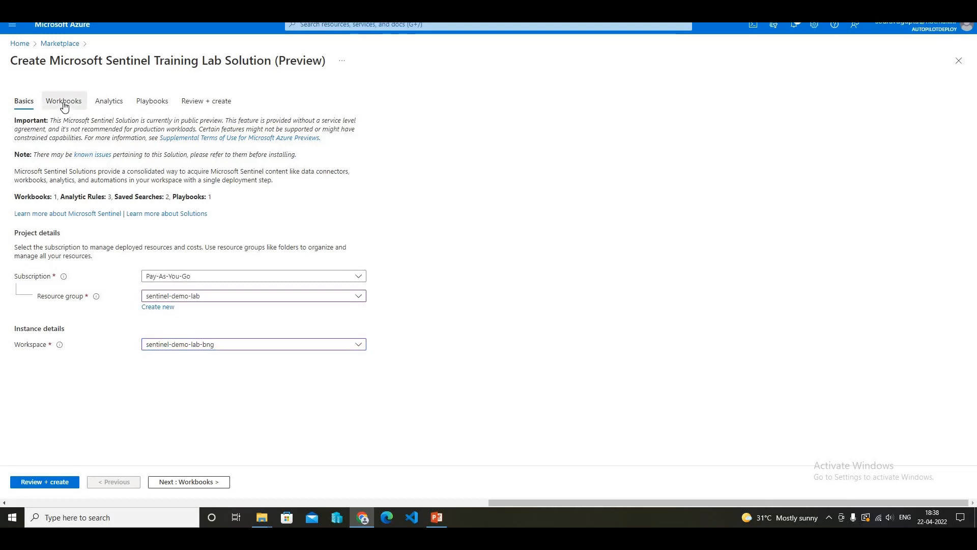
{"action": "left_click", "coordinate": [110, 104]}
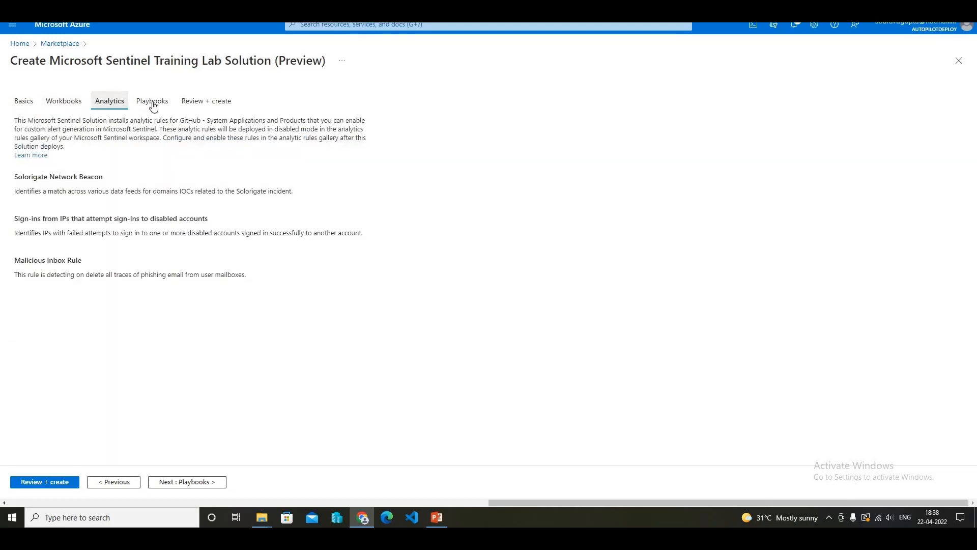
{"action": "left_click", "coordinate": [153, 104]}
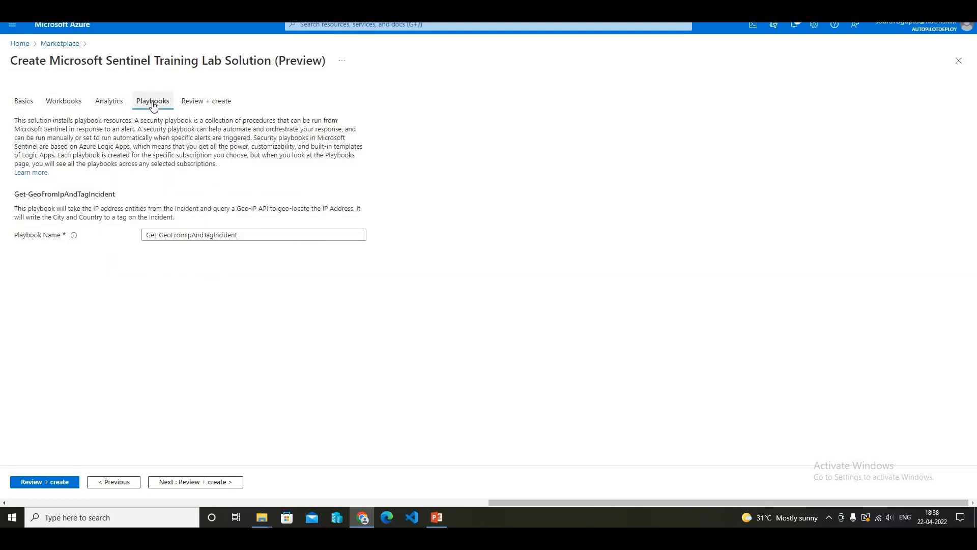
Step: Recheck the solution's workbook, analytics and playbook settings, then review and create the training lab solution
{"action": "left_click", "coordinate": [64, 104]}
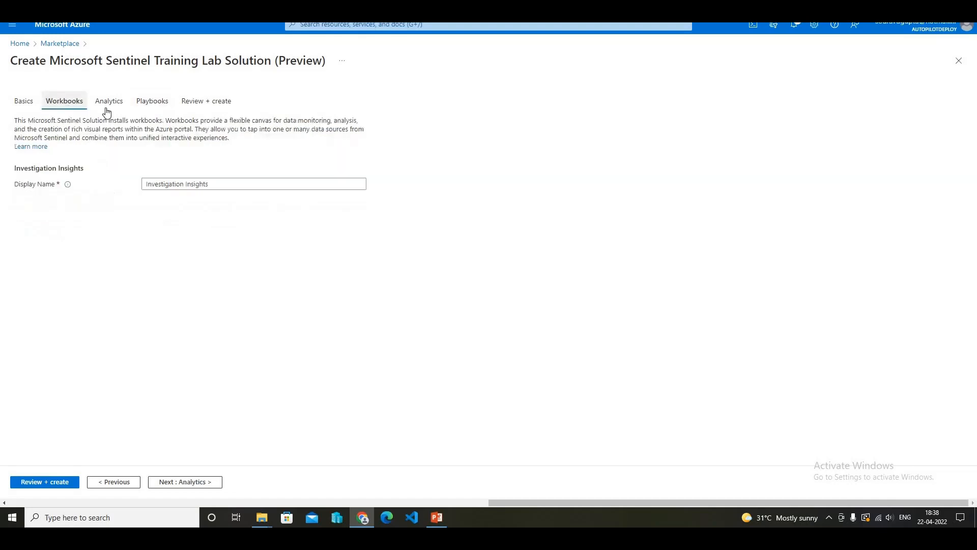
{"action": "left_click", "coordinate": [112, 107]}
{"action": "left_click", "coordinate": [143, 106]}
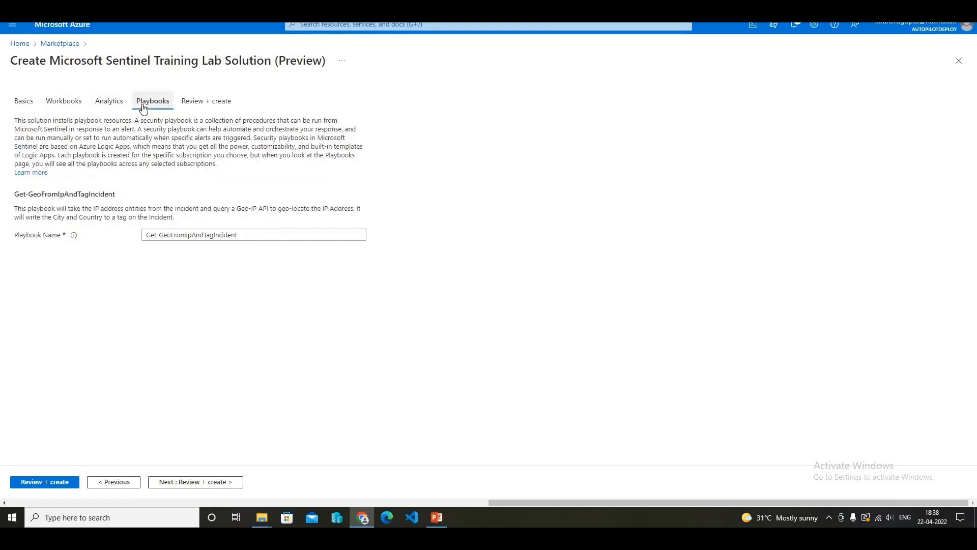
{"action": "left_click", "coordinate": [206, 106]}
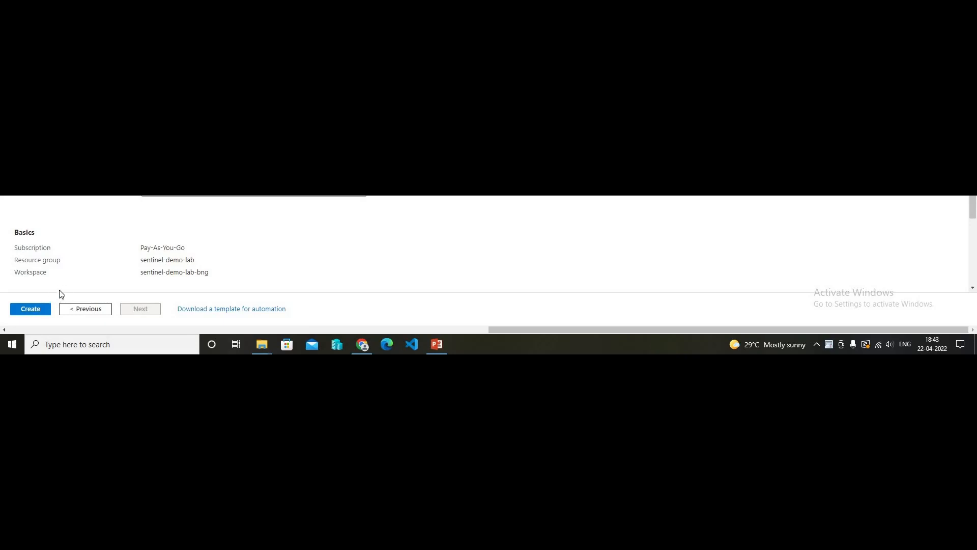
{"action": "left_click", "coordinate": [34, 312]}
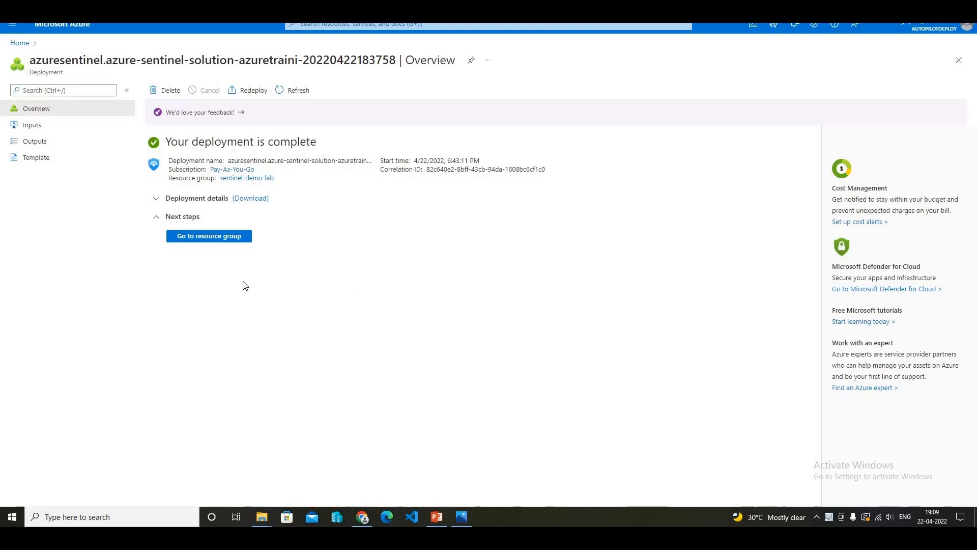
Step: Inspect the deployed resources in the sentinel-demo-lab resource group and the overview of its Log Analytics workspace
{"action": "left_click", "coordinate": [216, 242]}
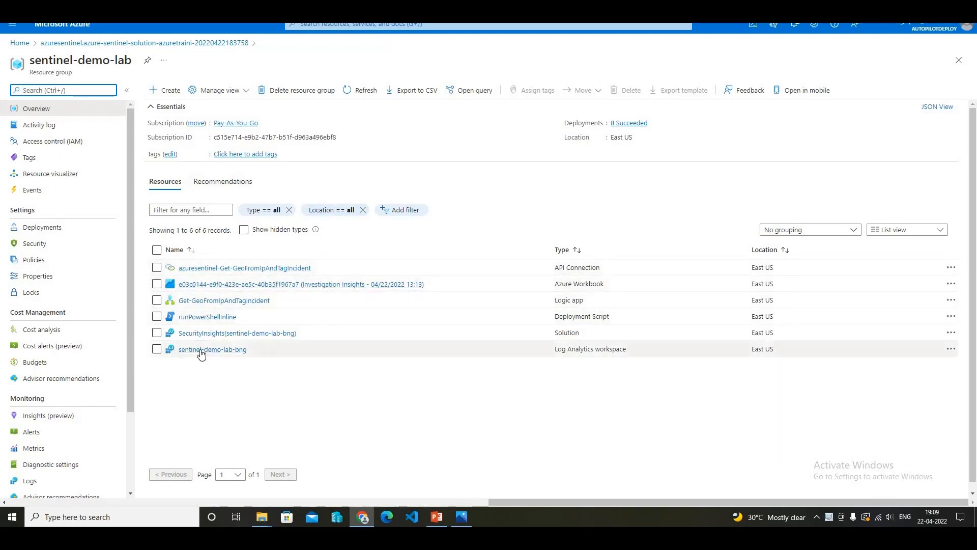
{"action": "left_click", "coordinate": [228, 351]}
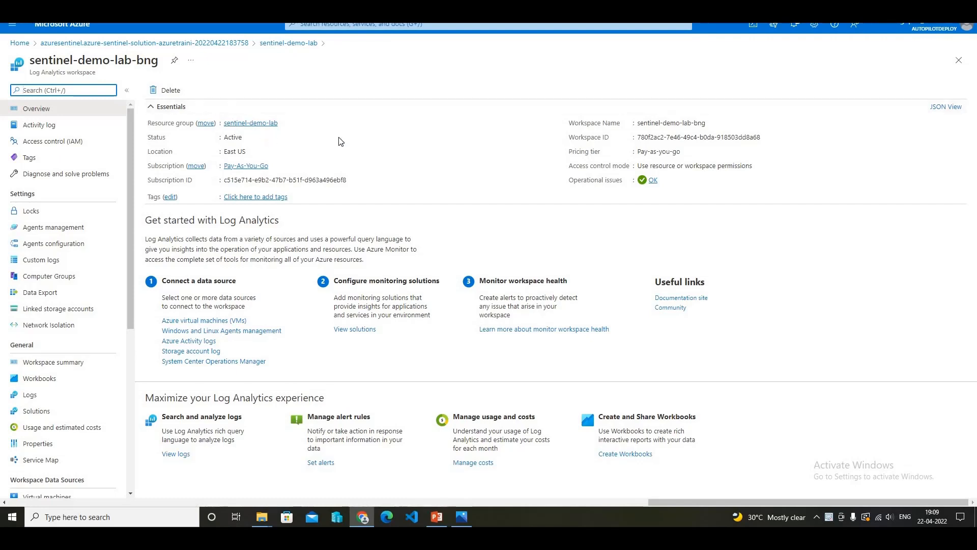
Step: Return to the portal home and open the sentinel-demo-lab-bng workspace in Microsoft Sentinel
{"action": "left_click", "coordinate": [20, 43]}
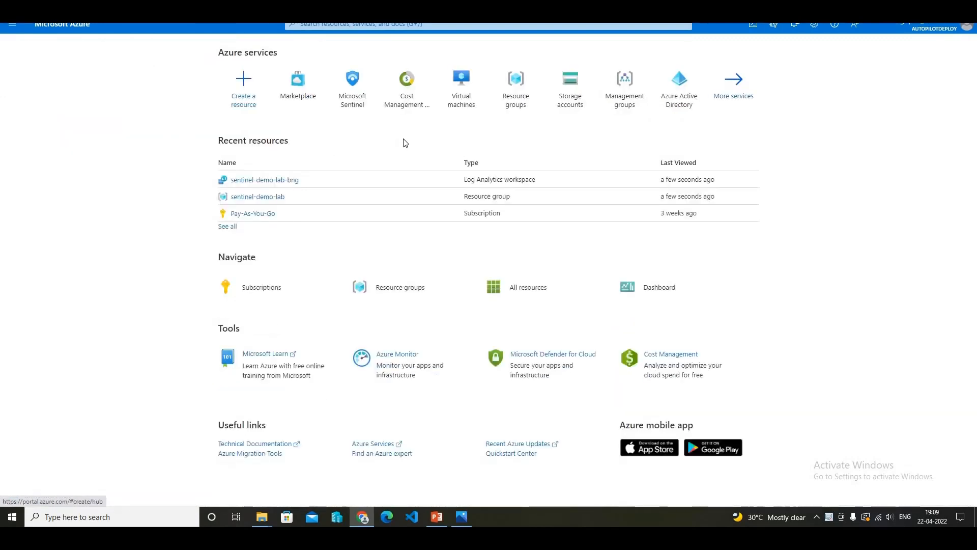
{"action": "left_click", "coordinate": [360, 93]}
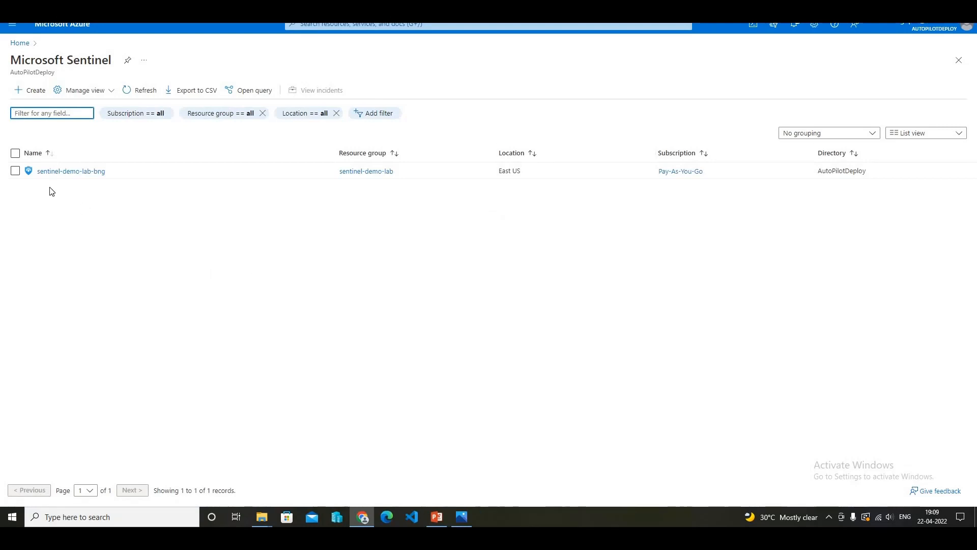
{"action": "left_click", "coordinate": [87, 173]}
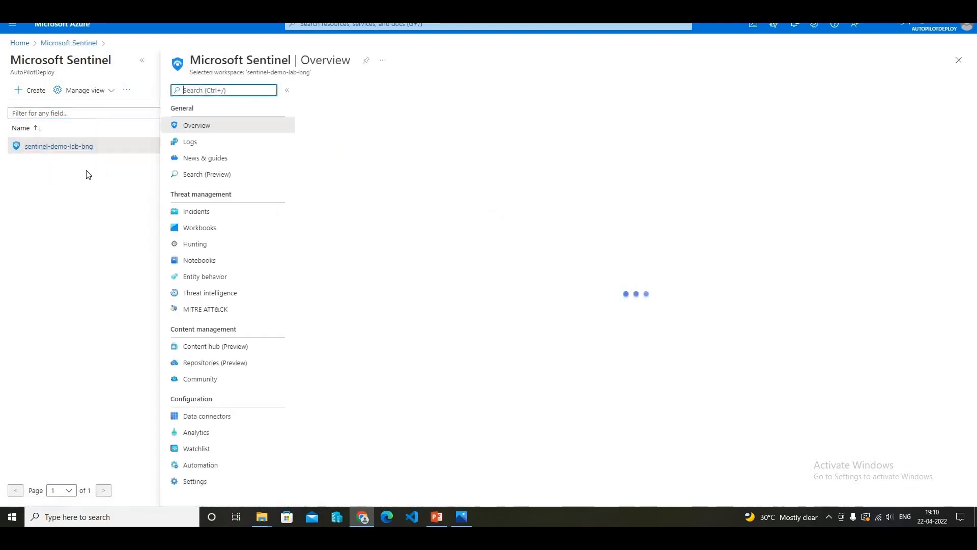